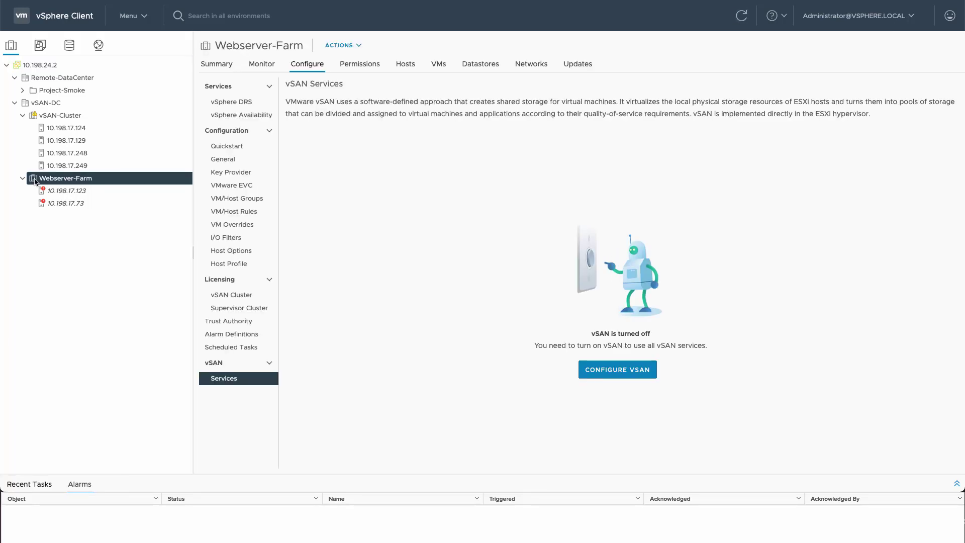
Step: Enable vSAN on Webserver-Farm with the vSAN HCI Mesh compute cluster configuration
{"action": "left_click", "coordinate": [592, 369]}
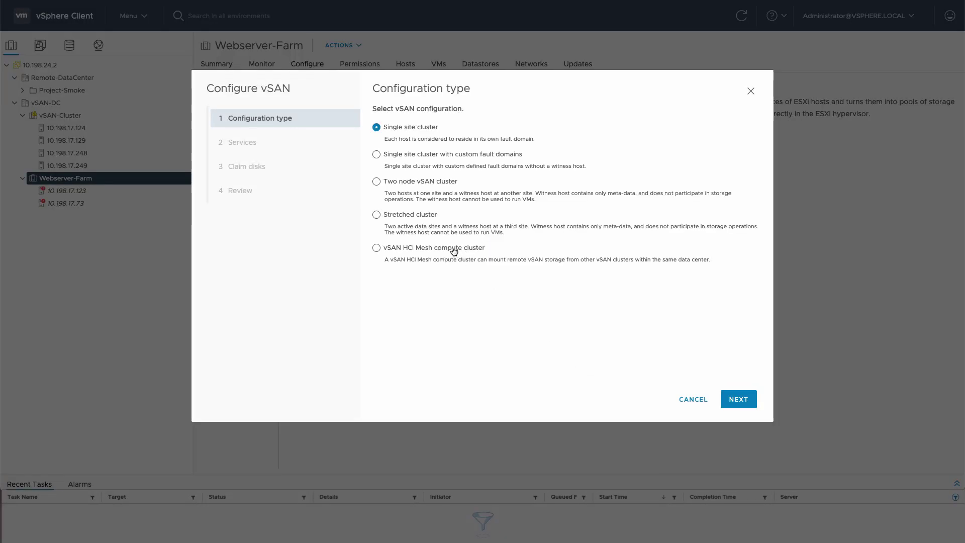
{"action": "left_click", "coordinate": [451, 249]}
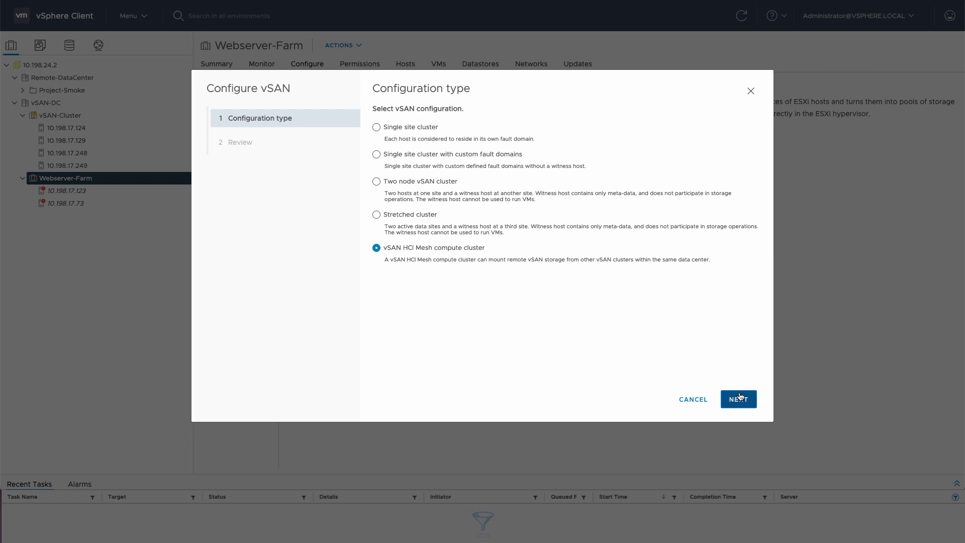
{"action": "left_click", "coordinate": [740, 399]}
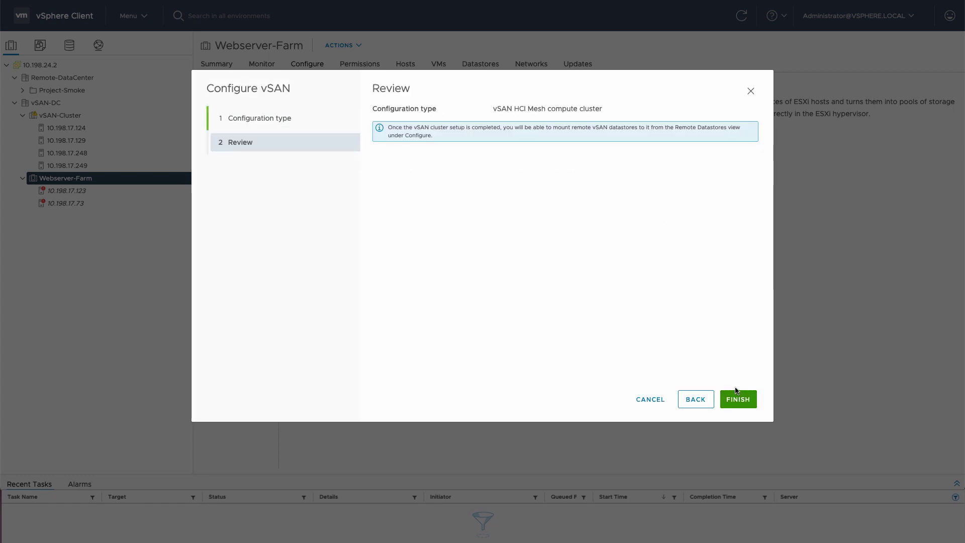
{"action": "left_click", "coordinate": [739, 397]}
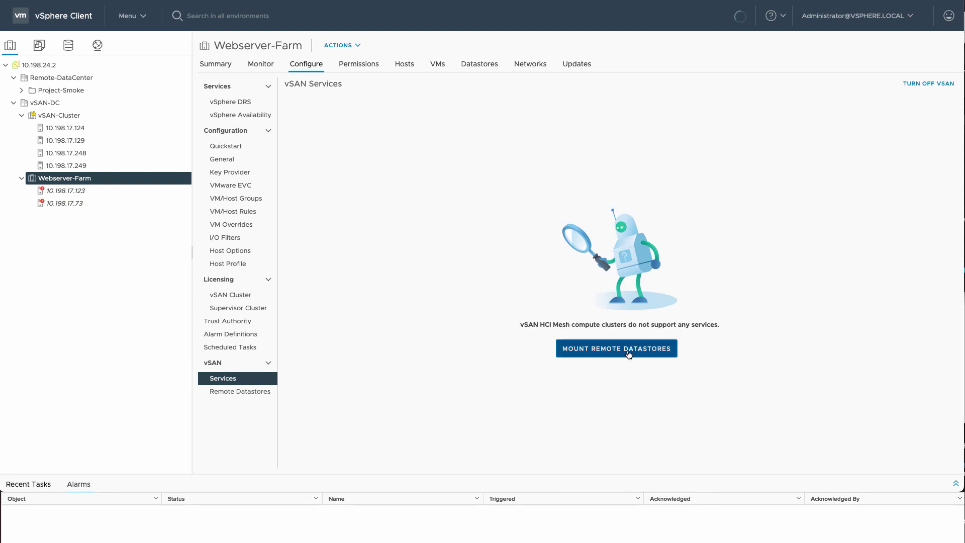
Step: Mount vsanDatahoard from vSAN-Cluster as a remote datastore once compatibility checks pass
{"action": "left_click", "coordinate": [628, 352]}
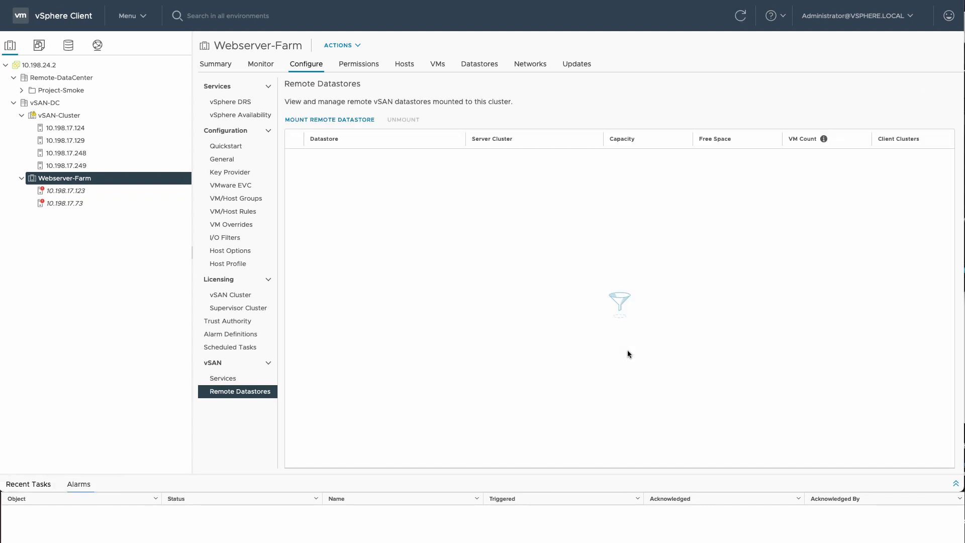
{"action": "left_click", "coordinate": [350, 119]}
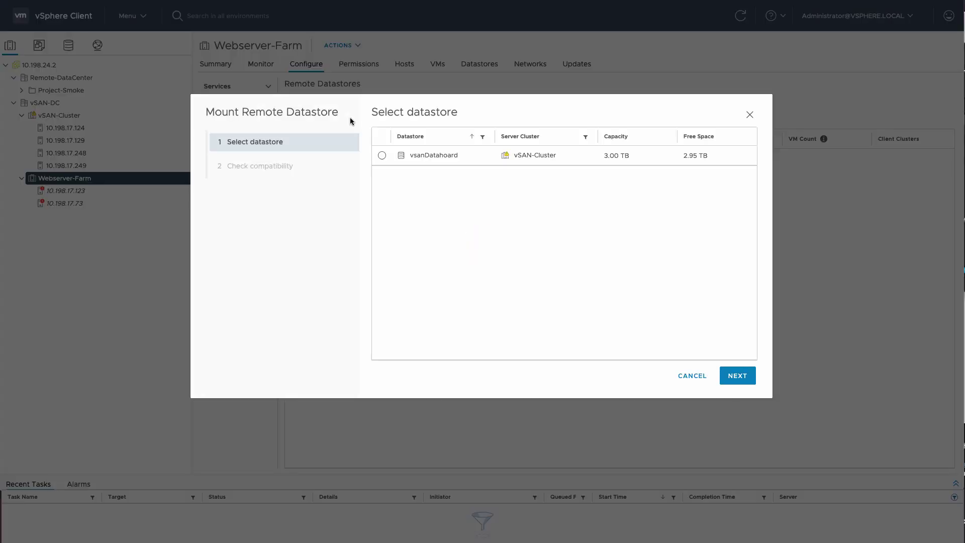
{"action": "left_click", "coordinate": [381, 155]}
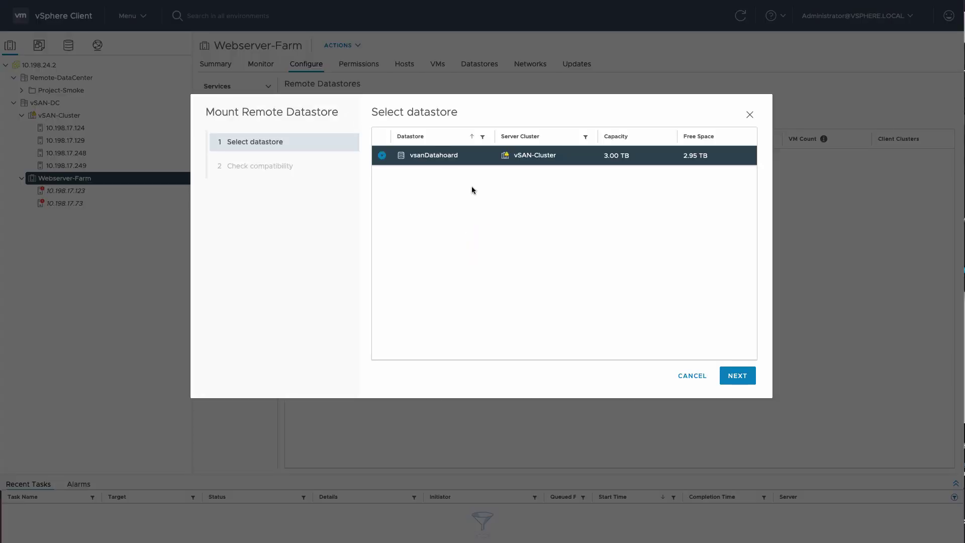
{"action": "left_click", "coordinate": [743, 376]}
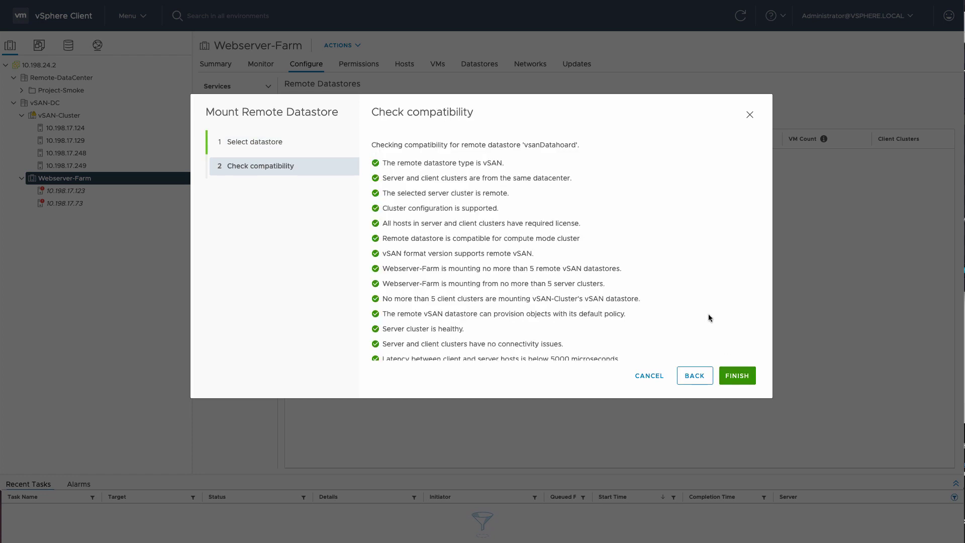
{"action": "scroll", "coordinate": [708, 314], "scroll_direction": "down", "scroll_amount": 1}
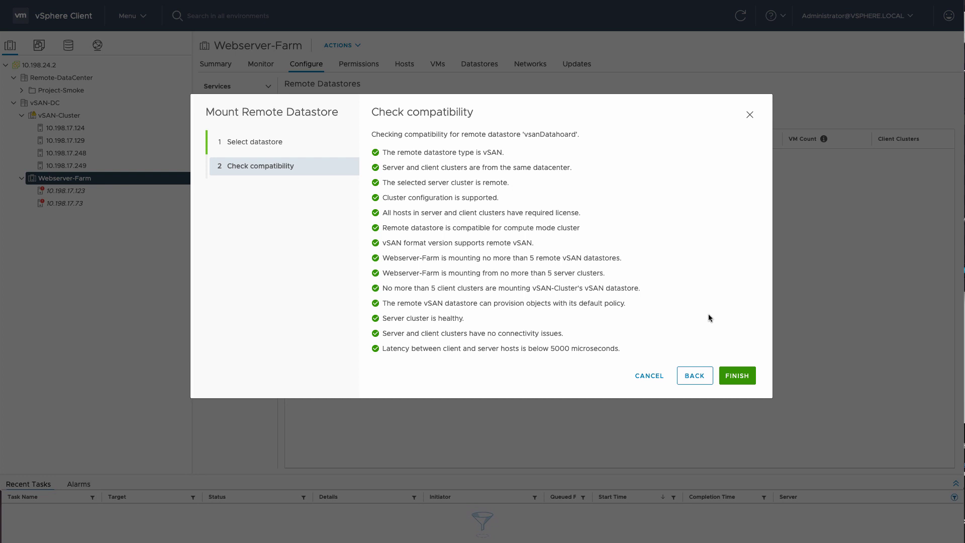
{"action": "left_click", "coordinate": [736, 368]}
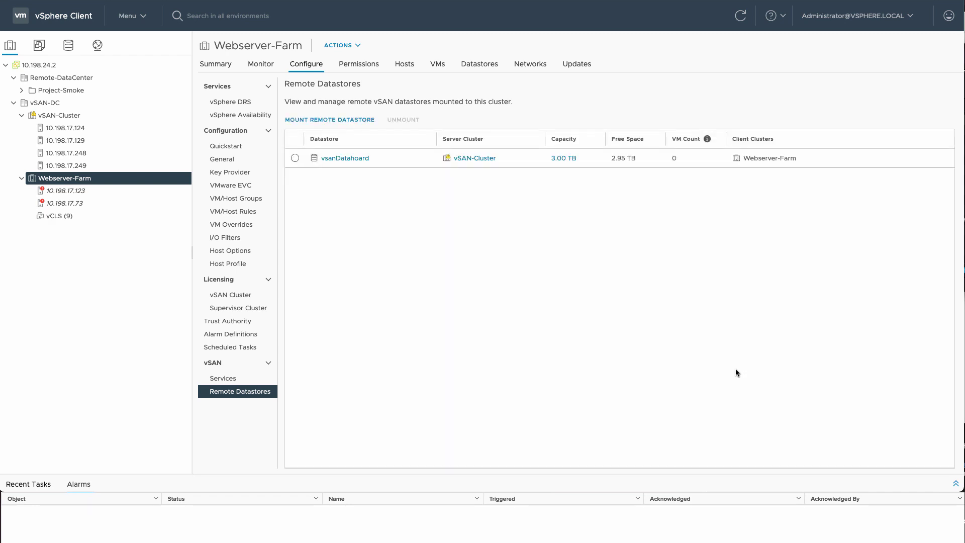
{"action": "type", "text": "omcat"}
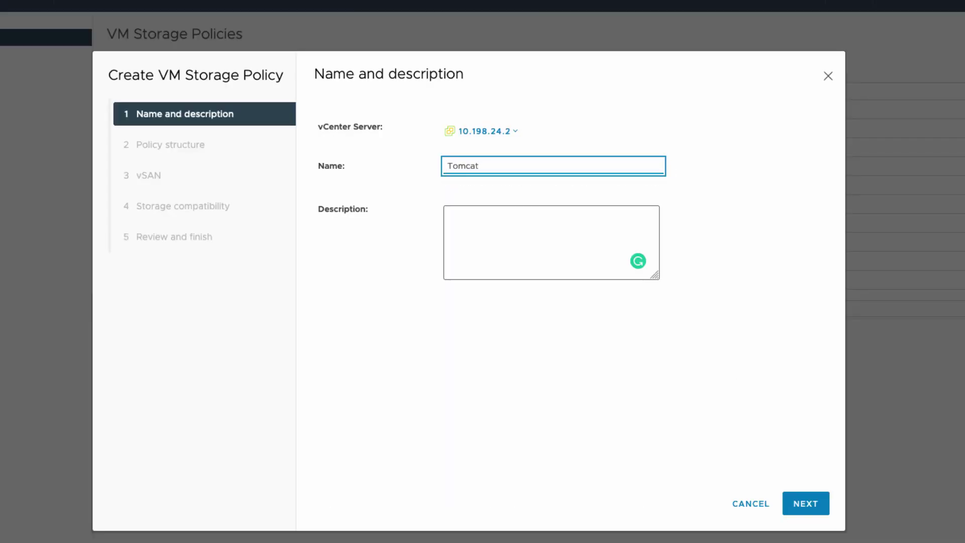
{"action": "type", "text": "-Webserver"}
Step: Fill in the Tomcat-Webserver policy name and webserver description, then advance to Policy structure
{"action": "key", "text": "Tab"}
{"action": "type", "text": "Policy for "}
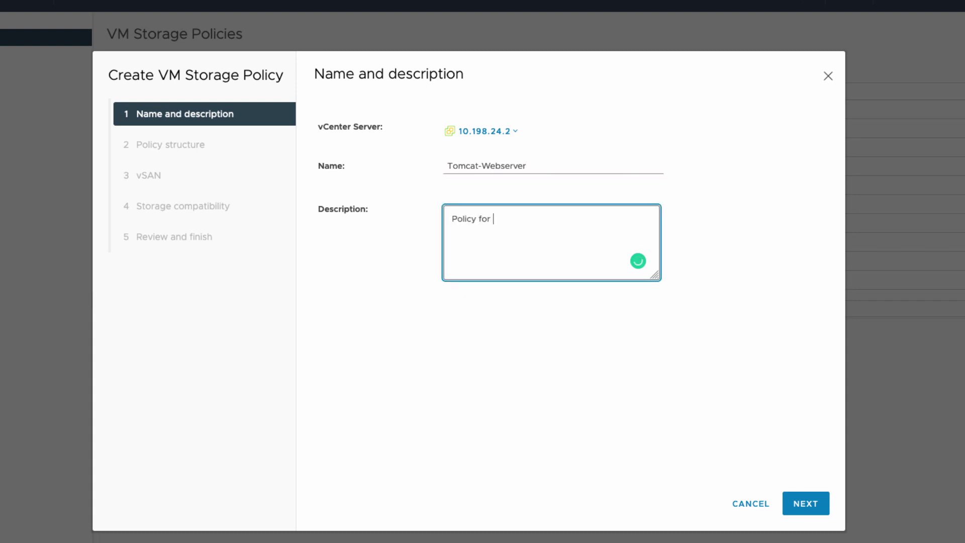
{"action": "type", "text": "webserver"}
{"action": "type", "text": " used on thi"}
{"action": "type", "text": "s cluster"}
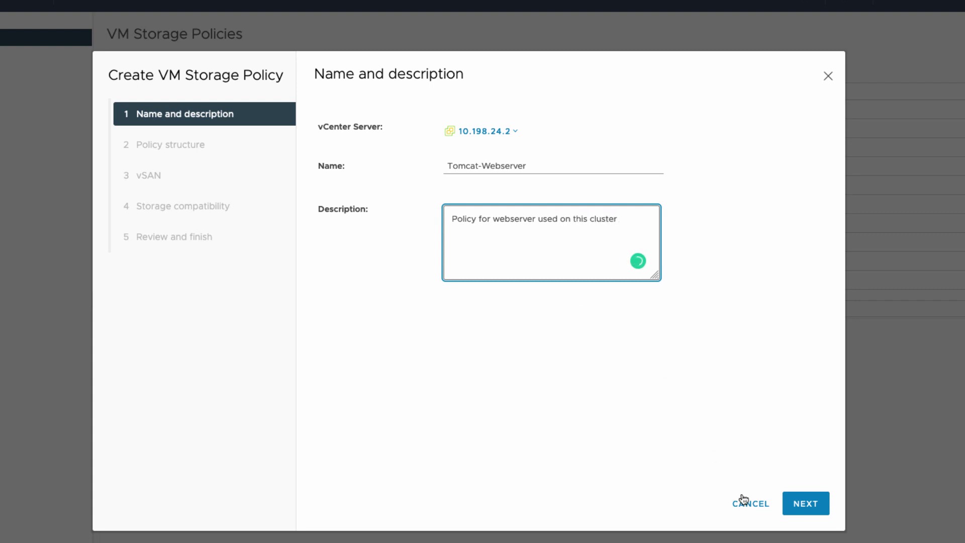
{"action": "left_click", "coordinate": [804, 508]}
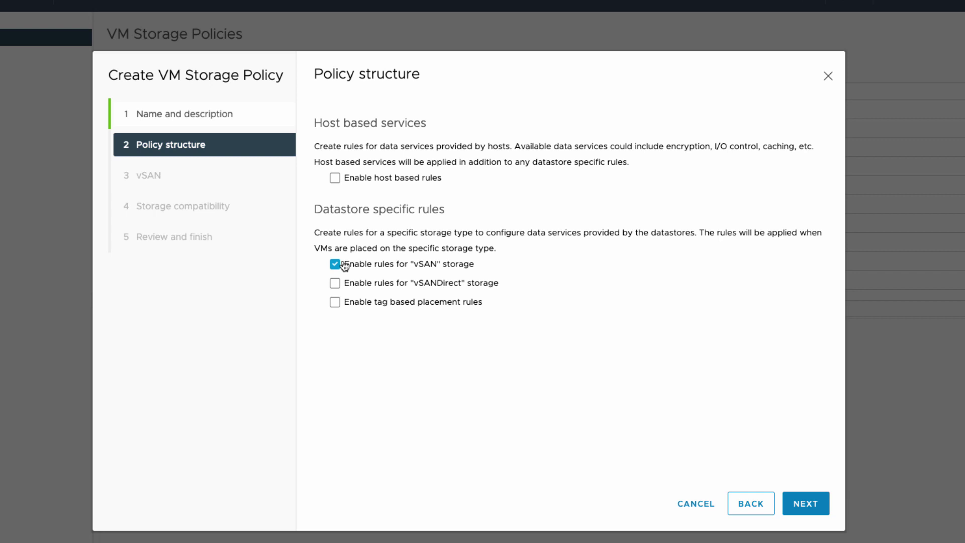
Step: Create the policy with vSAN rules, Hybrid storage tier, and vsanDatahoard confirmed compatible
{"action": "left_click", "coordinate": [806, 510]}
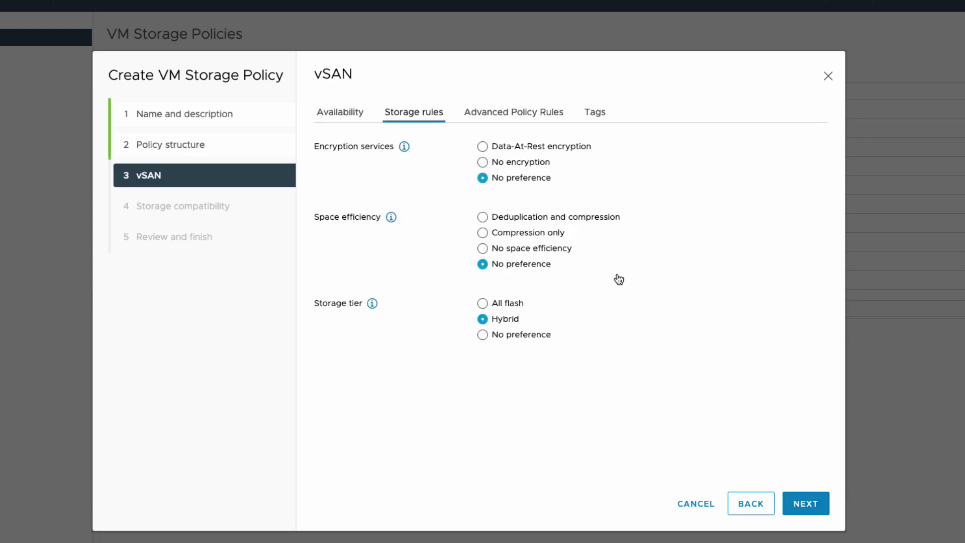
{"action": "left_click", "coordinate": [483, 334]}
{"action": "left_click", "coordinate": [801, 504]}
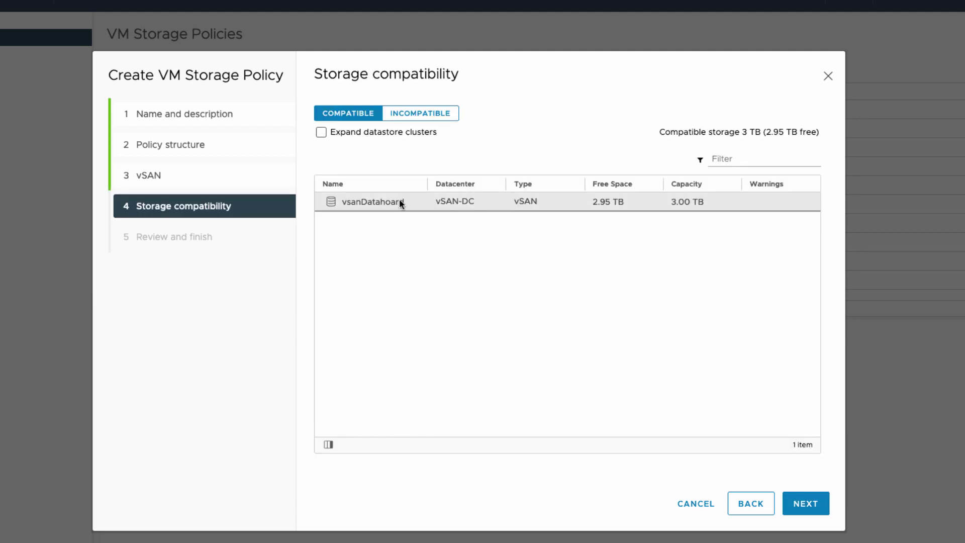
{"action": "left_click", "coordinate": [804, 505]}
{"action": "left_click", "coordinate": [806, 504]}
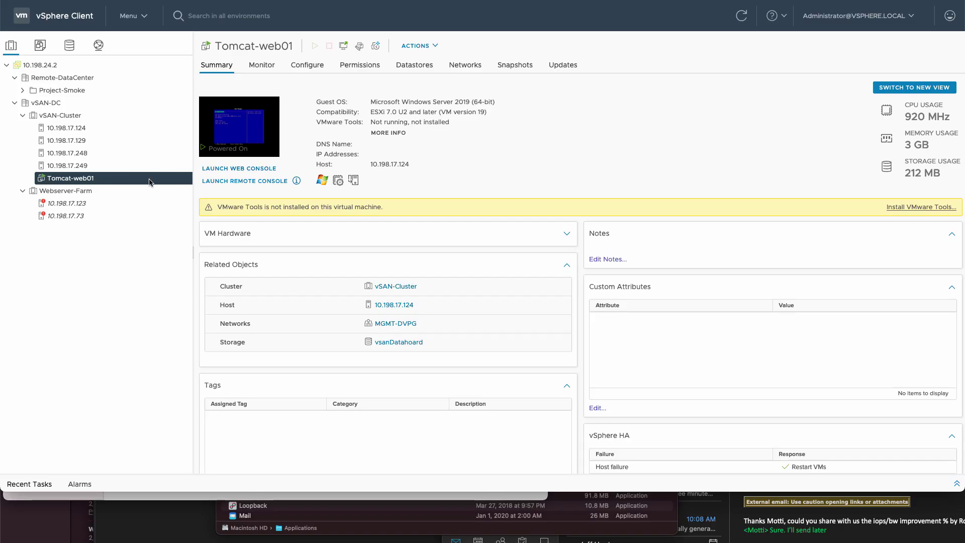
Step: Compute-migrate Tomcat-web01 to host 10.198.17.123 with high vMotion priority, then list Webserver-Farm's VMs
{"action": "right_click", "coordinate": [149, 179]}
{"action": "left_click", "coordinate": [189, 197]}
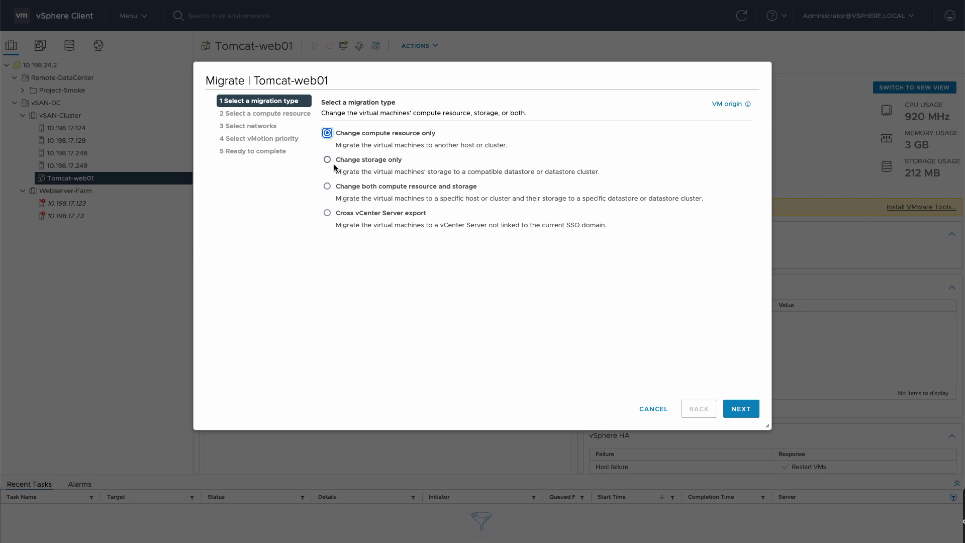
{"action": "left_click", "coordinate": [741, 409]}
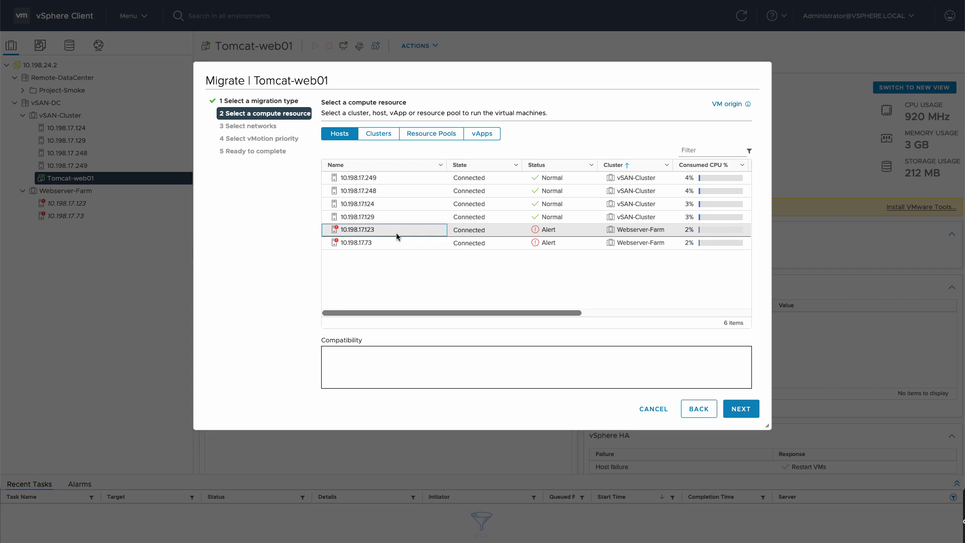
{"action": "left_click", "coordinate": [396, 233]}
{"action": "left_click", "coordinate": [736, 410]}
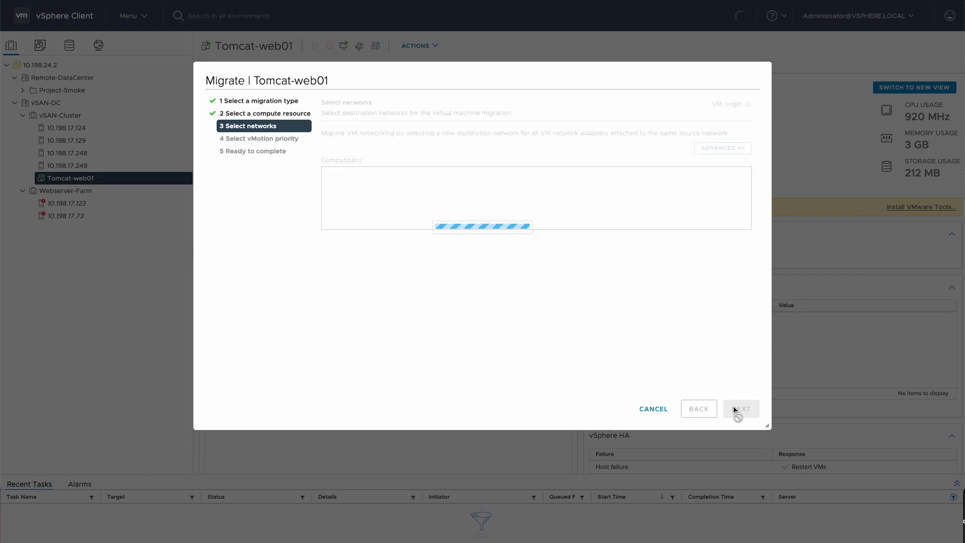
{"action": "left_click", "coordinate": [740, 412]}
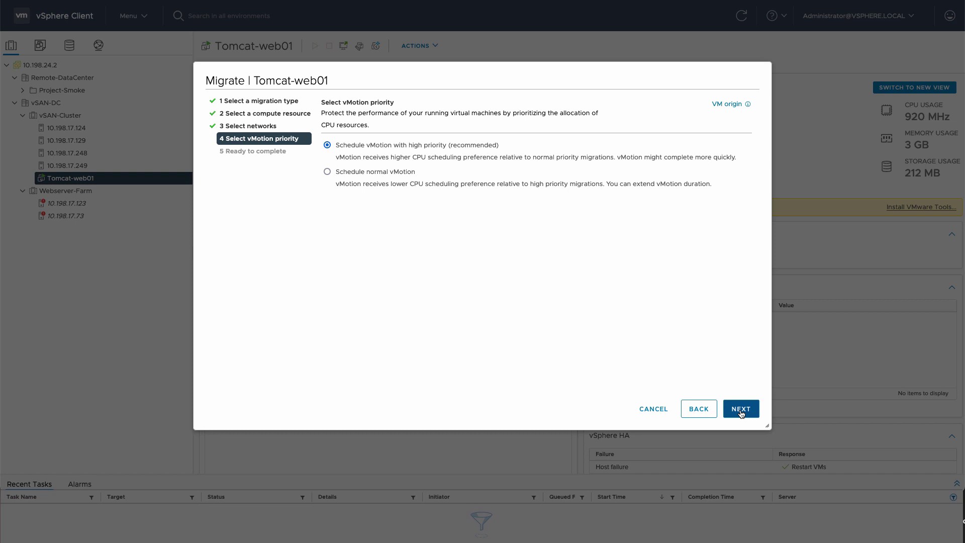
{"action": "left_click", "coordinate": [741, 409]}
{"action": "left_click", "coordinate": [741, 409]}
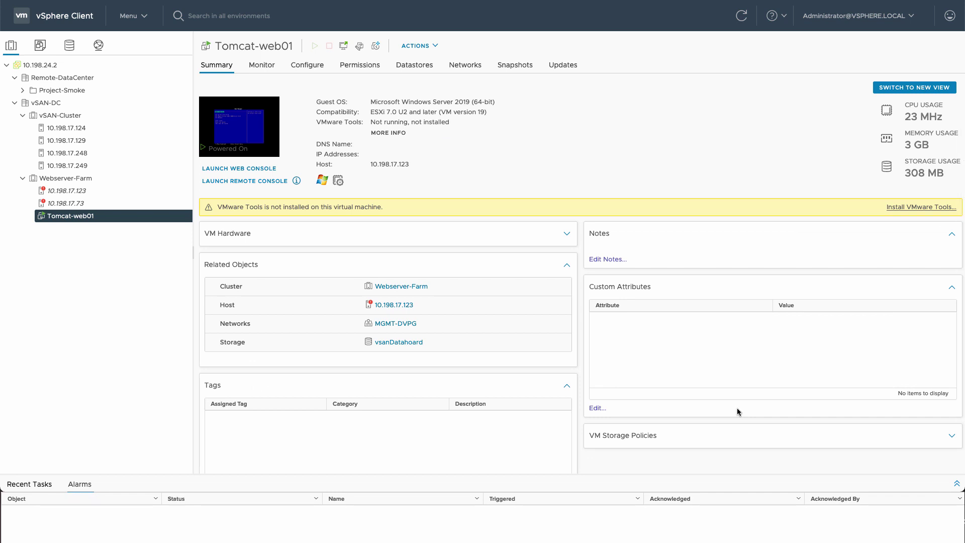
{"action": "left_click", "coordinate": [77, 182]}
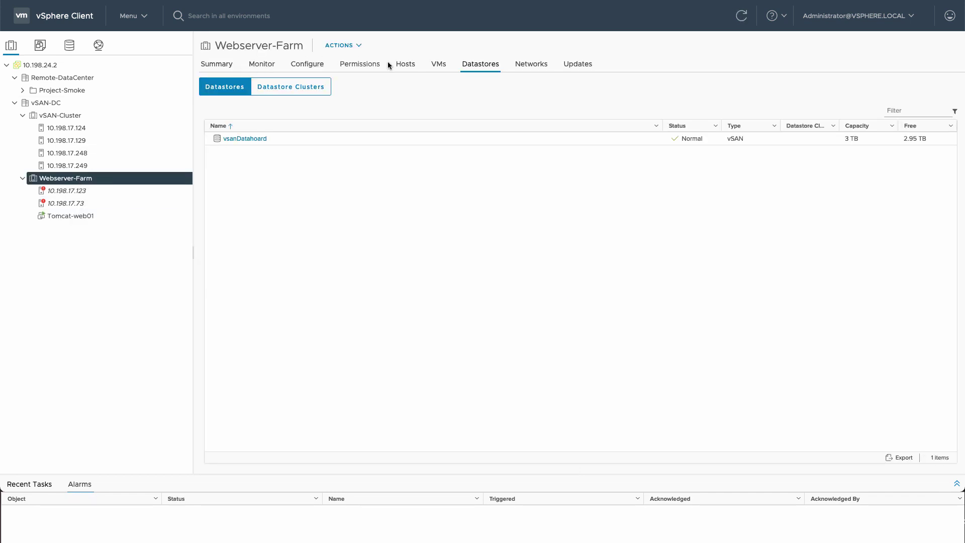
{"action": "left_click", "coordinate": [438, 65]}
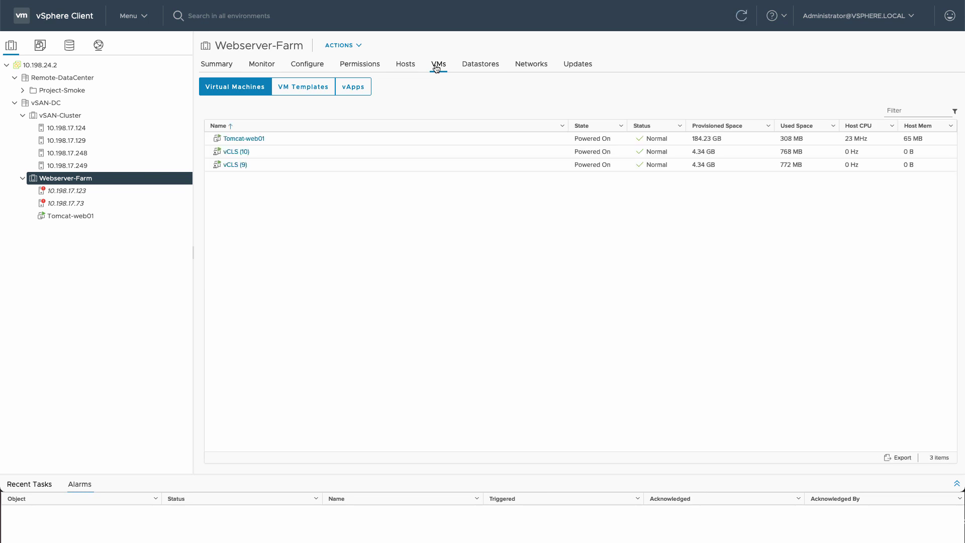